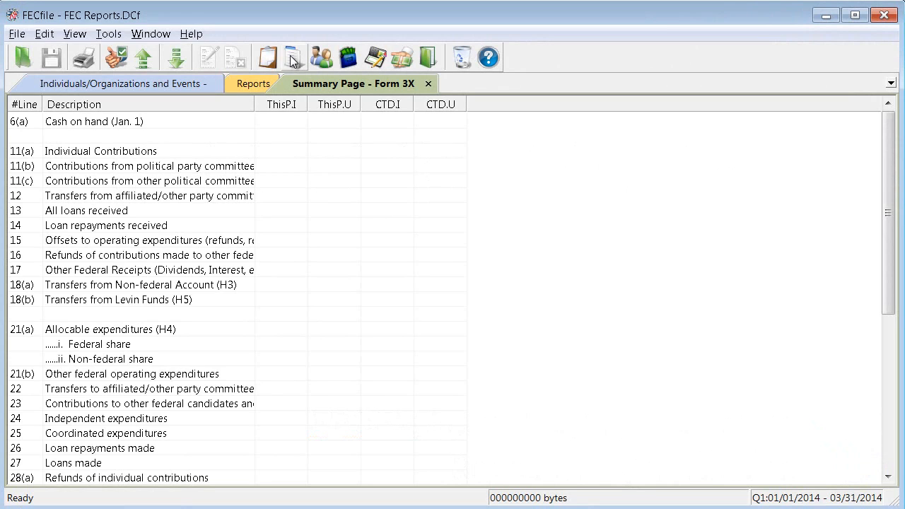
Start a new Individual Contributions entry on line 11(a) and enter the new contributor's last and first name
{"action": "left_click", "coordinate": [155, 153]}
{"action": "right_click", "coordinate": [155, 154]}
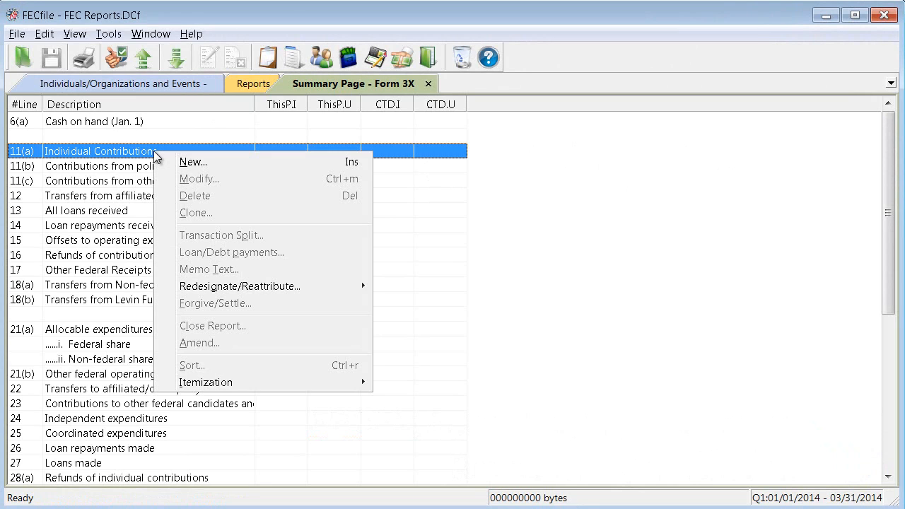
{"action": "left_click", "coordinate": [191, 163]}
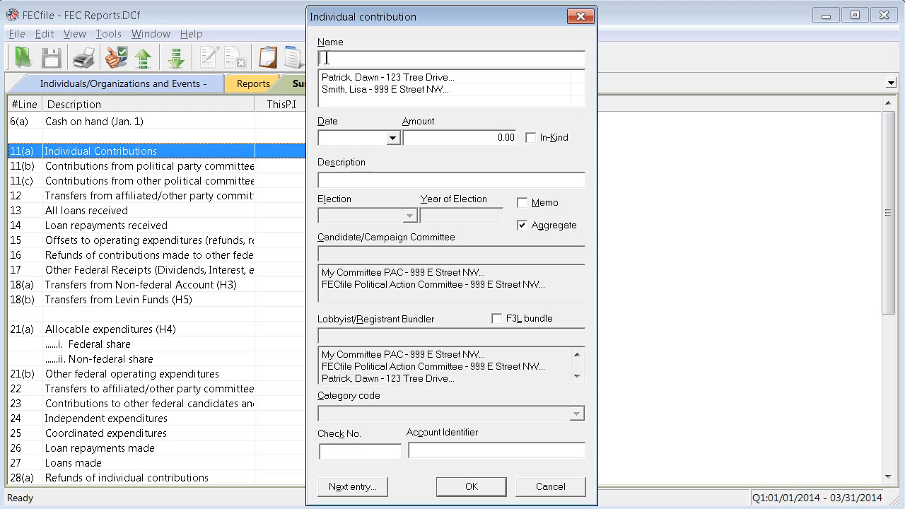
{"action": "type", "text": "Smith"}
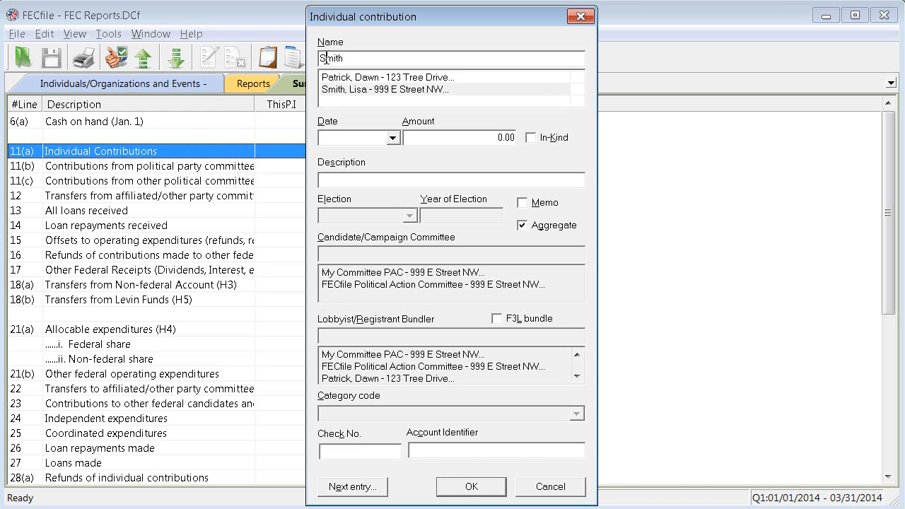
{"action": "type", "text": ", Joe"}
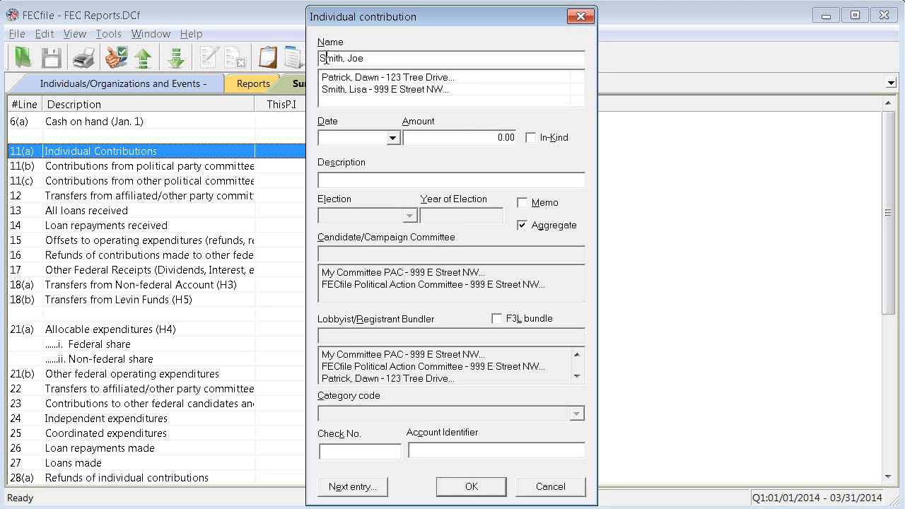
{"action": "key", "text": "Tab"}
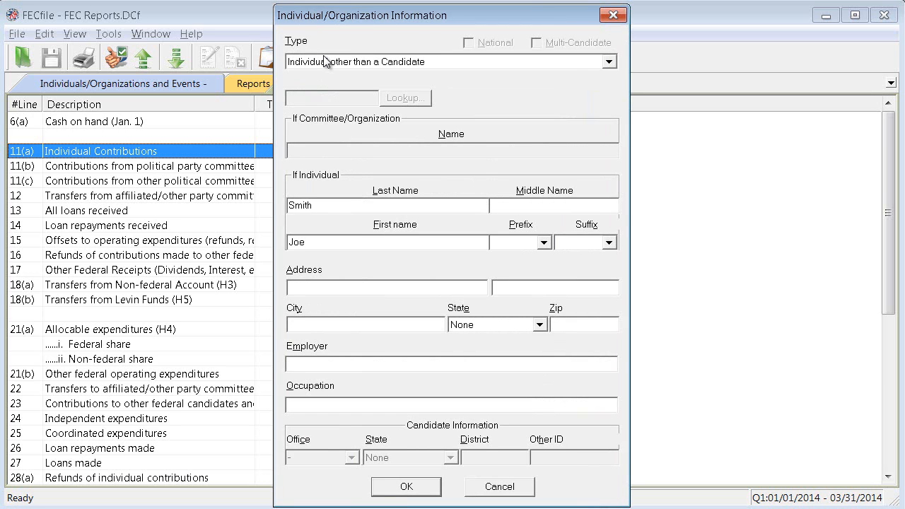
Set the contributor's type to Individual other than a Candidate and fill in the street address, city and state
{"action": "left_click", "coordinate": [608, 62]}
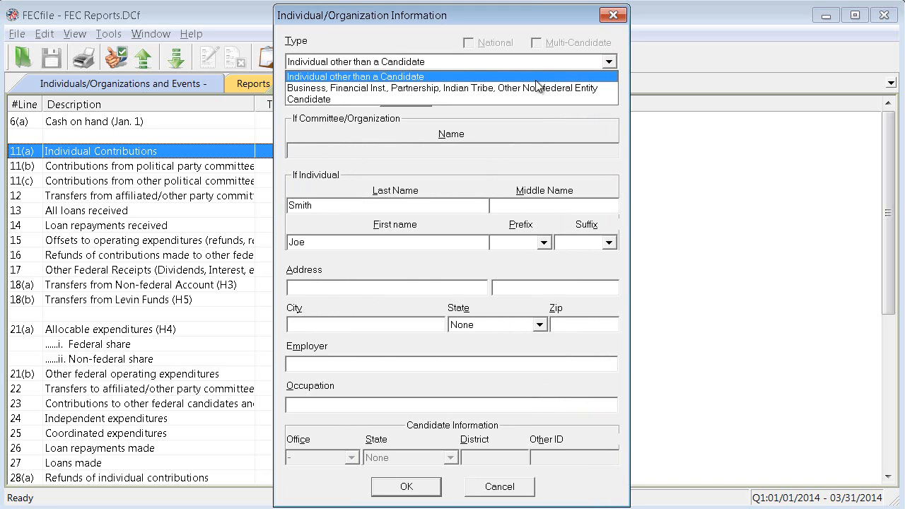
{"action": "left_click", "coordinate": [419, 77]}
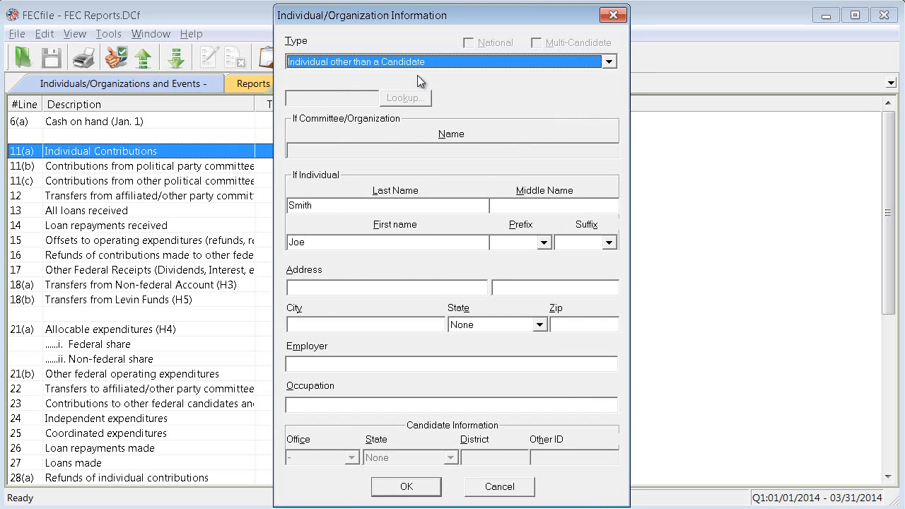
{"action": "left_click", "coordinate": [312, 287]}
{"action": "type", "text": "123 H"}
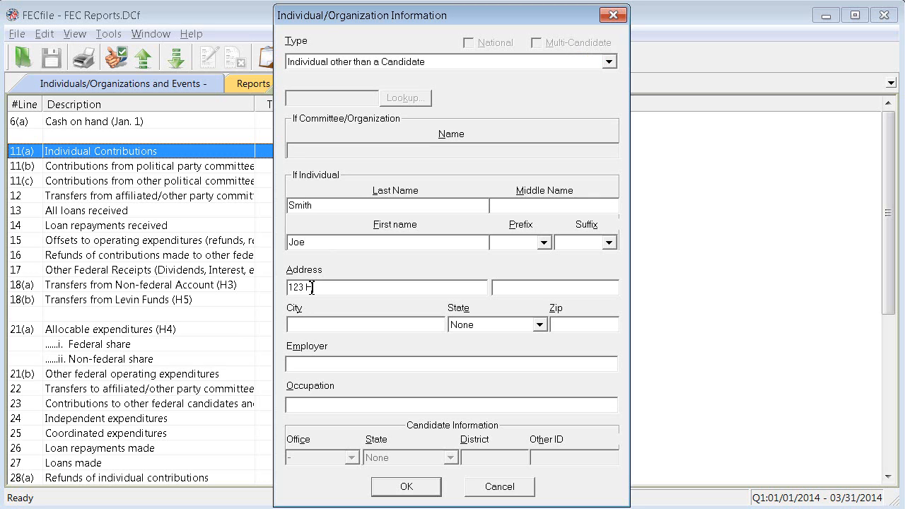
{"action": "type", "text": "ouse Lane"}
{"action": "key", "text": "Tab"}
{"action": "key", "text": "Tab"}
{"action": "type", "text": "Washington"}
{"action": "key", "text": "Tab"}
{"action": "key", "text": "d"}
{"action": "left_click", "coordinate": [538, 325]}
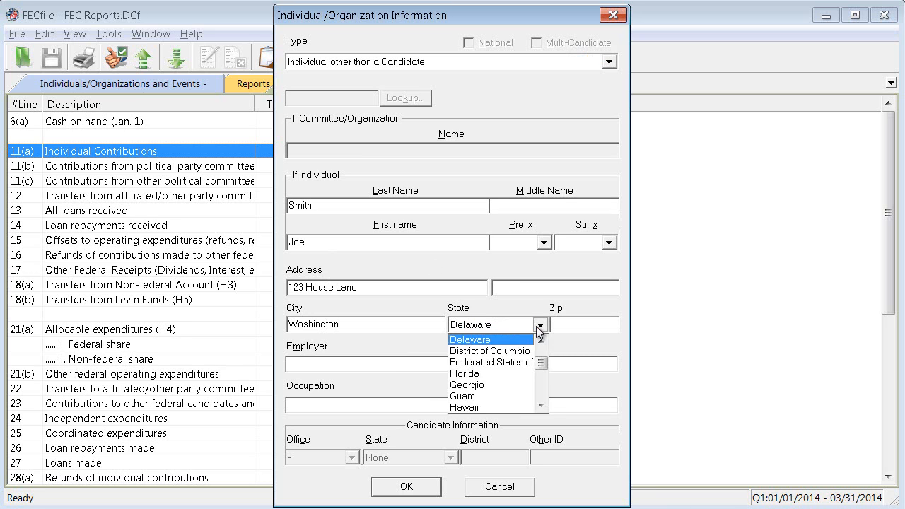
{"action": "left_click", "coordinate": [526, 349]}
Enter the contributor's ZIP code, employer The Big Company and occupation Analyst, and accept the contributor's information
{"action": "left_click", "coordinate": [565, 325]}
{"action": "type", "text": "2"}
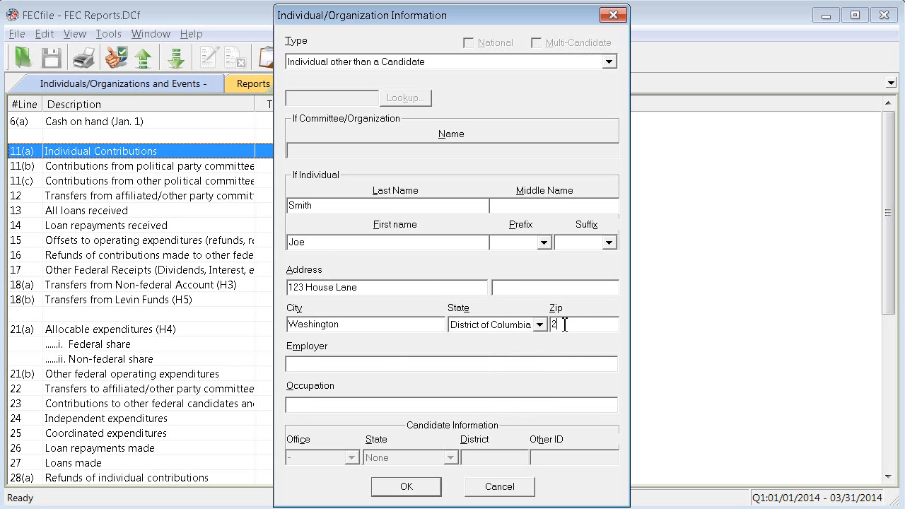
{"action": "type", "text": "0463The Big Company"}
{"action": "key", "text": "Tab"}
{"action": "type", "text": "Analyst"}
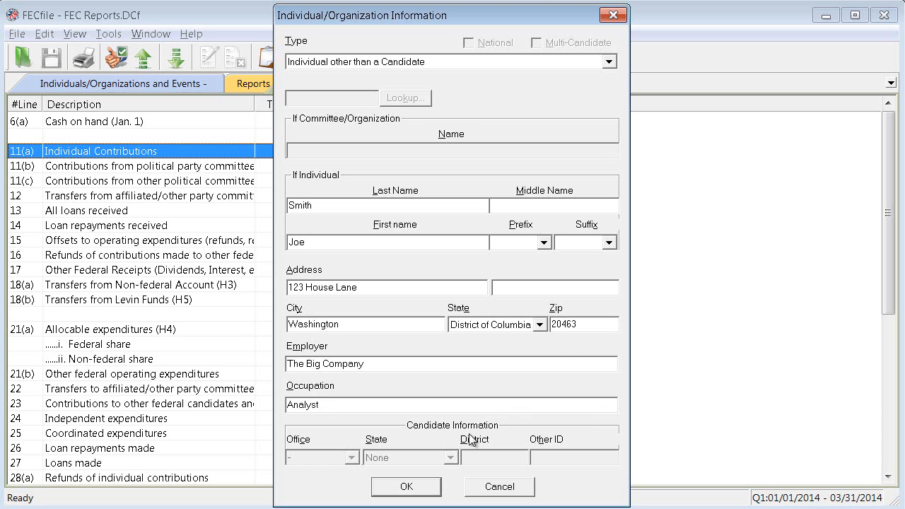
{"action": "left_click", "coordinate": [407, 487]}
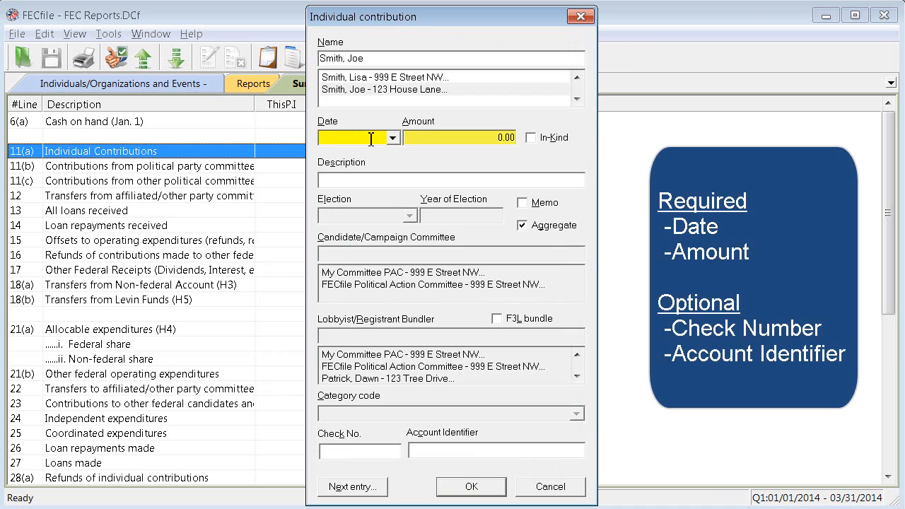
Record the individual contribution with date 1/1/14 and amount 500.00
{"action": "type", "text": "1/1/14"}
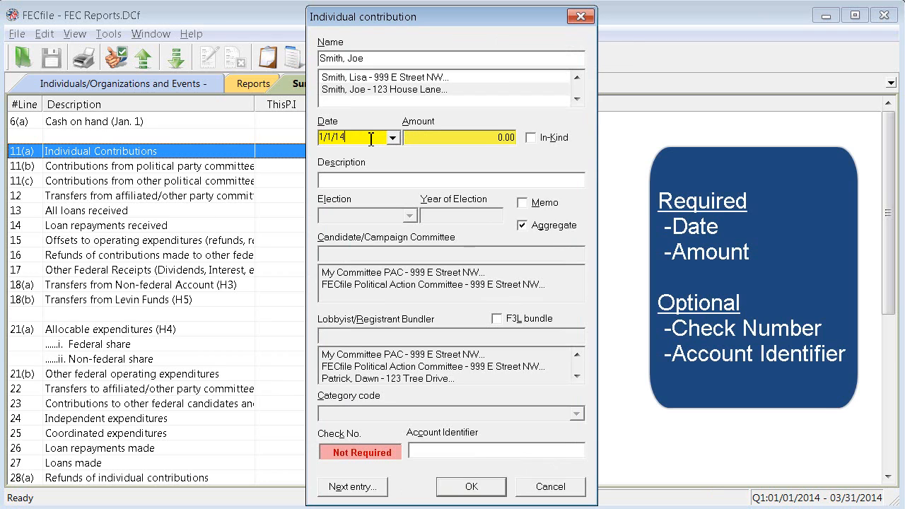
{"action": "key", "text": "Tab"}
{"action": "type", "text": "50"}
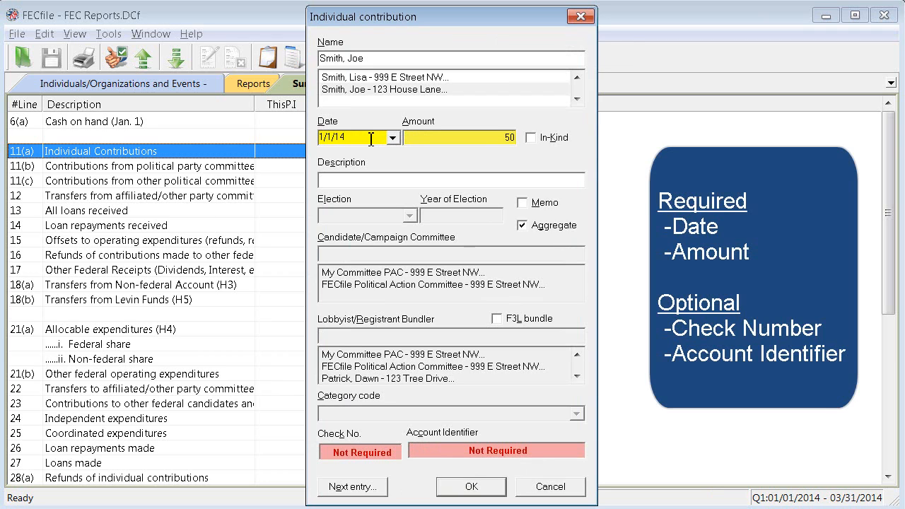
{"action": "type", "text": "0.00"}
{"action": "left_click", "coordinate": [471, 487]}
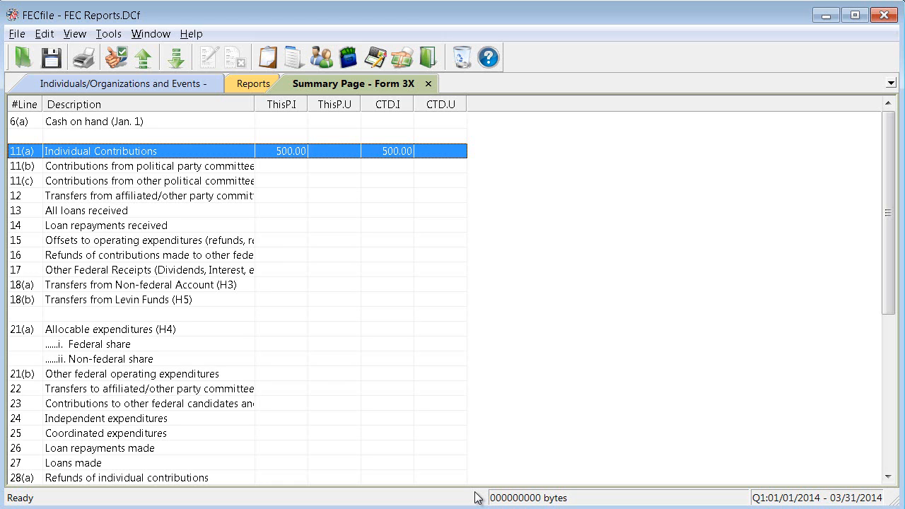
Start a contribution on line 11(c) from a new contributor and set its type to Political Action Committee
{"action": "double_click", "coordinate": [179, 182]}
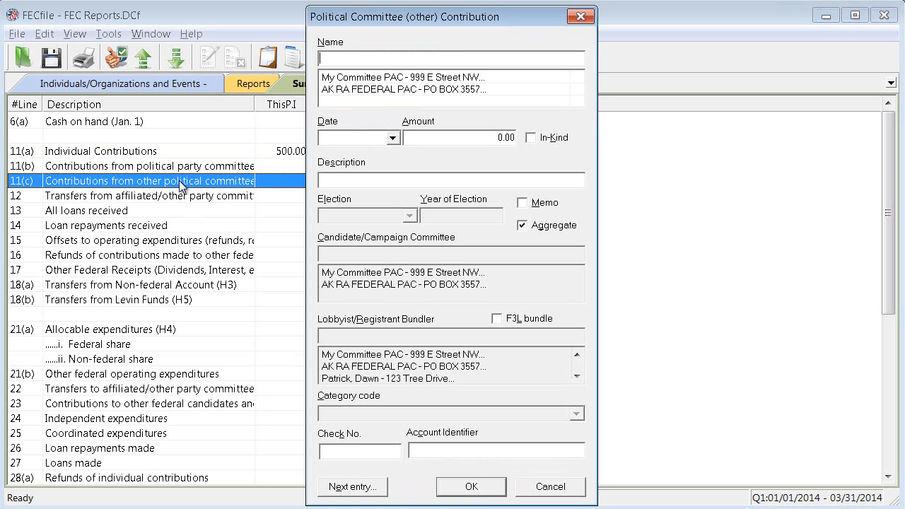
{"action": "double_click", "coordinate": [337, 60]}
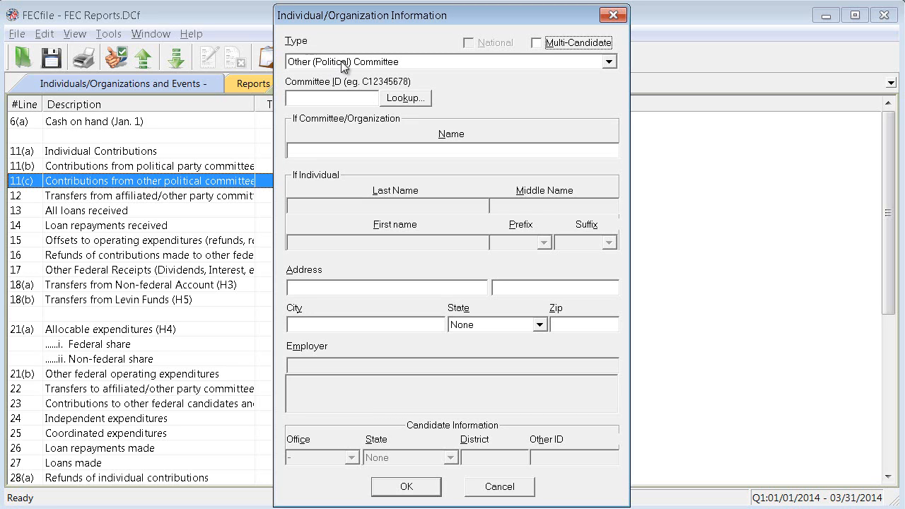
{"action": "left_click", "coordinate": [608, 62]}
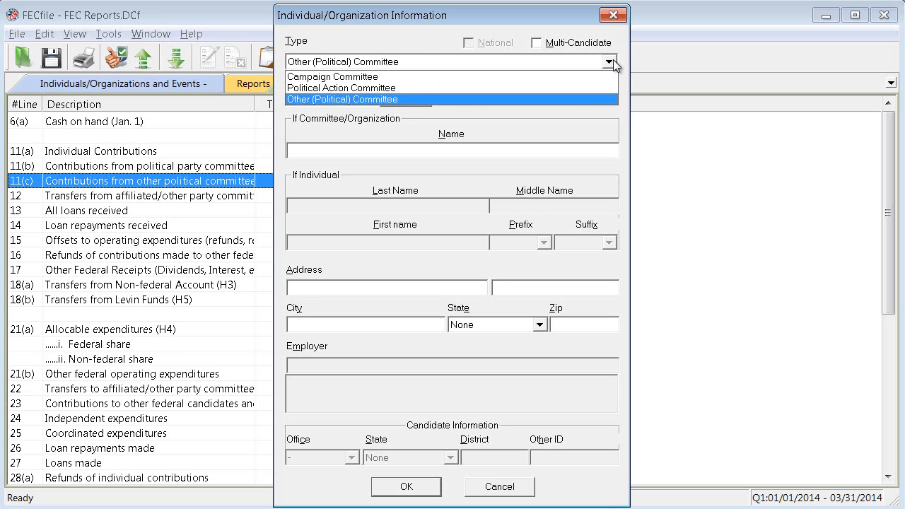
{"action": "left_click", "coordinate": [550, 92]}
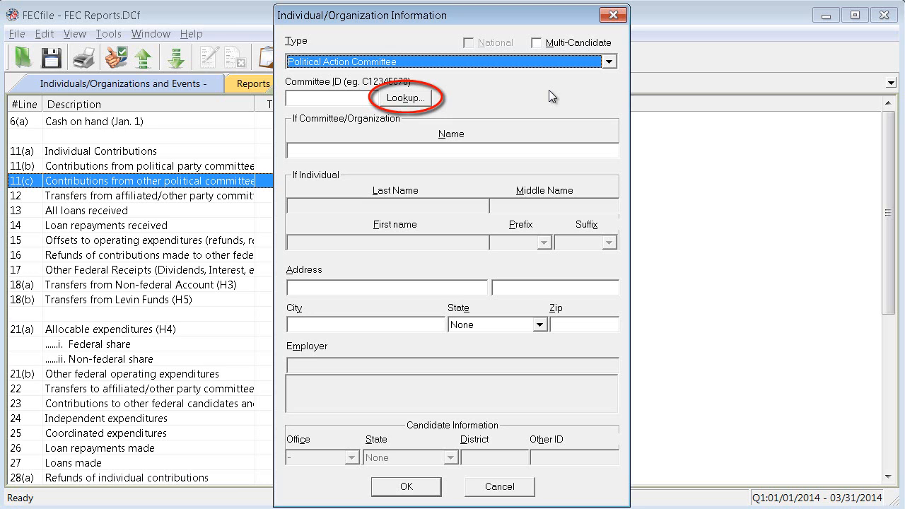
Look up FECfile Political Action Committee in the FEC ID list and copy all its details into the contributor record
{"action": "left_click", "coordinate": [414, 99]}
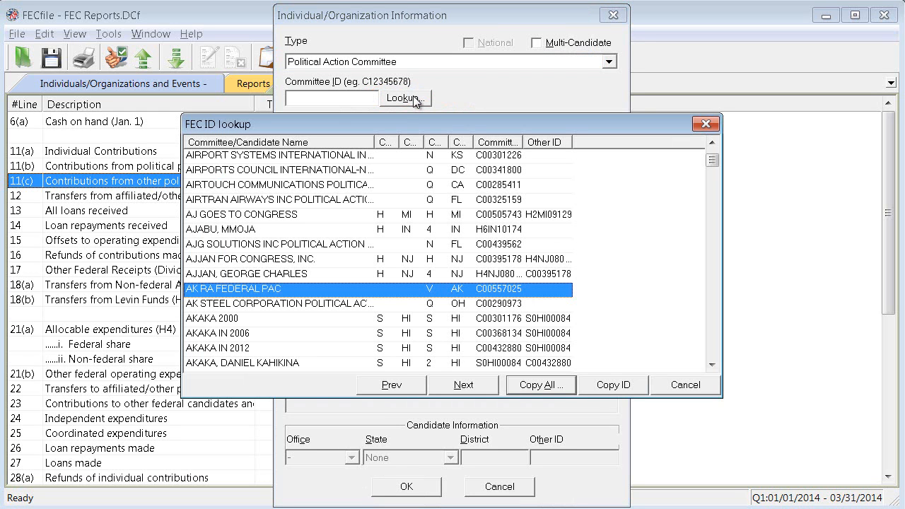
{"action": "left_click", "coordinate": [327, 262]}
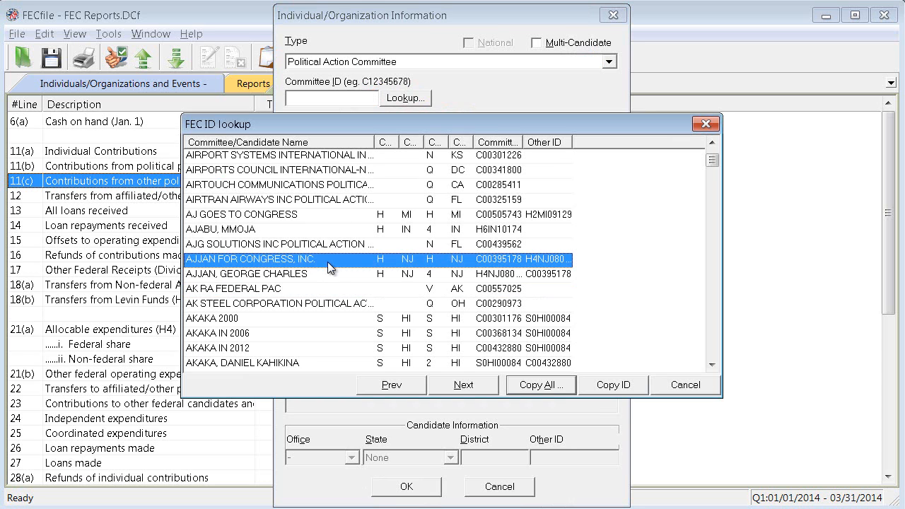
{"action": "type", "text": "fec"}
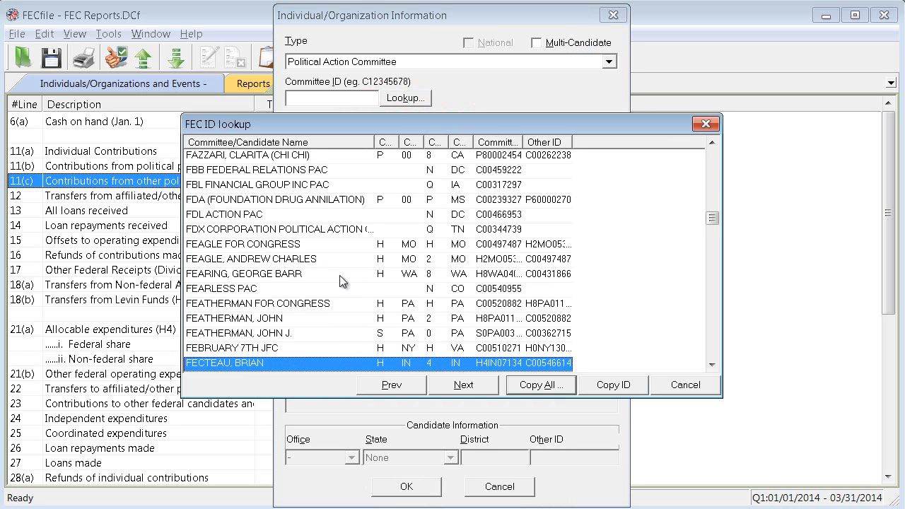
{"action": "left_click", "coordinate": [711, 365]}
{"action": "left_click", "coordinate": [711, 364]}
{"action": "left_click", "coordinate": [712, 365]}
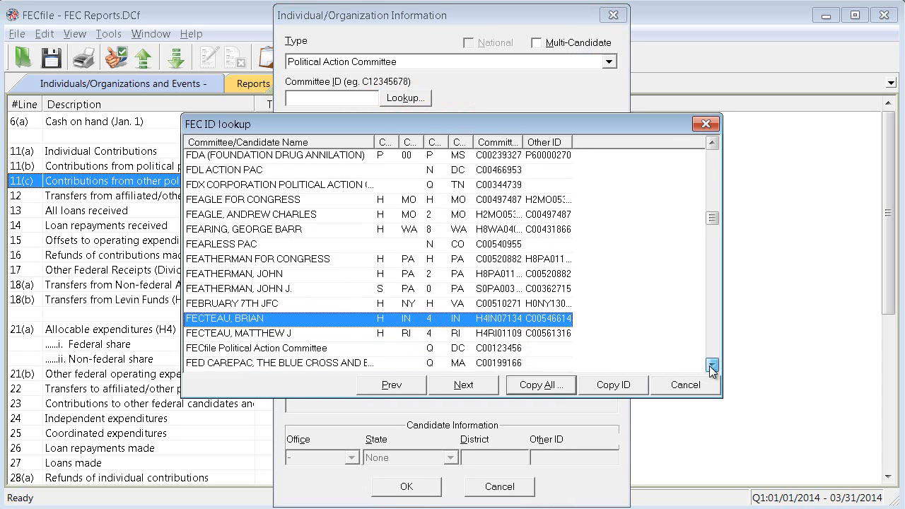
{"action": "left_click", "coordinate": [712, 366]}
{"action": "left_click", "coordinate": [316, 334]}
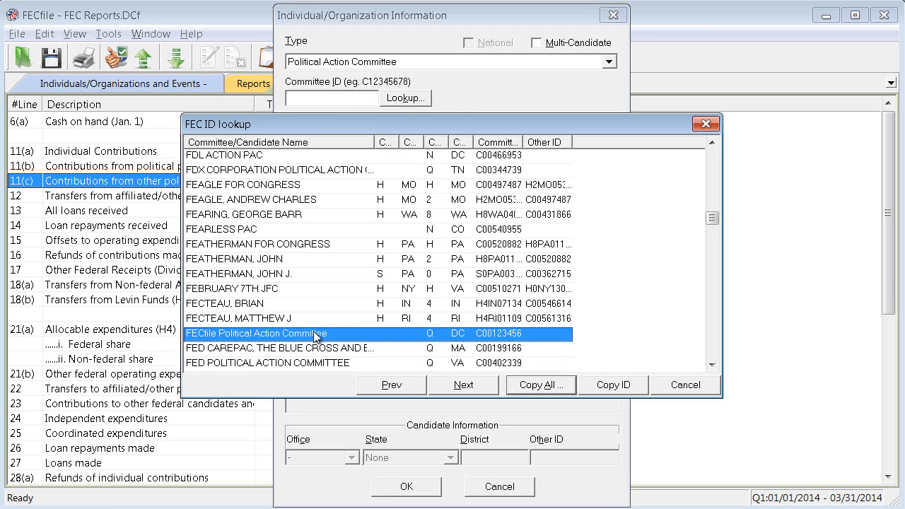
{"action": "left_click", "coordinate": [537, 385]}
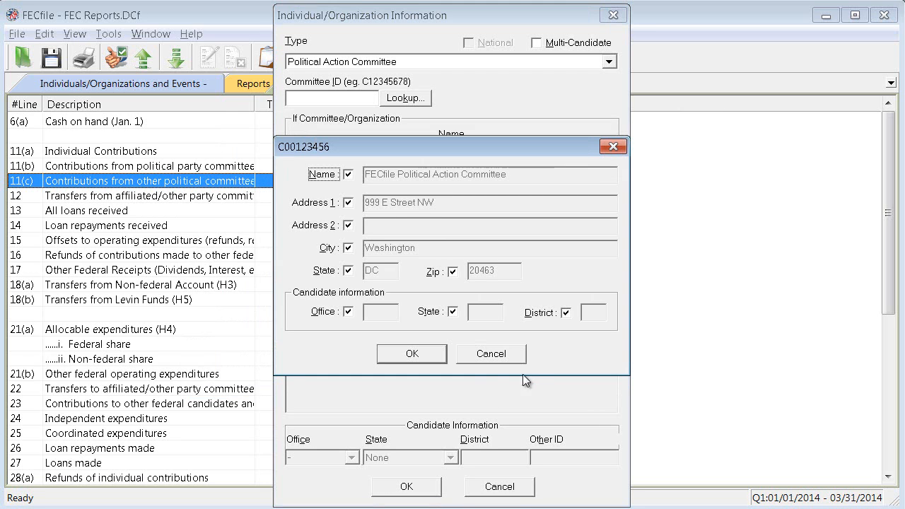
{"action": "left_click", "coordinate": [411, 348]}
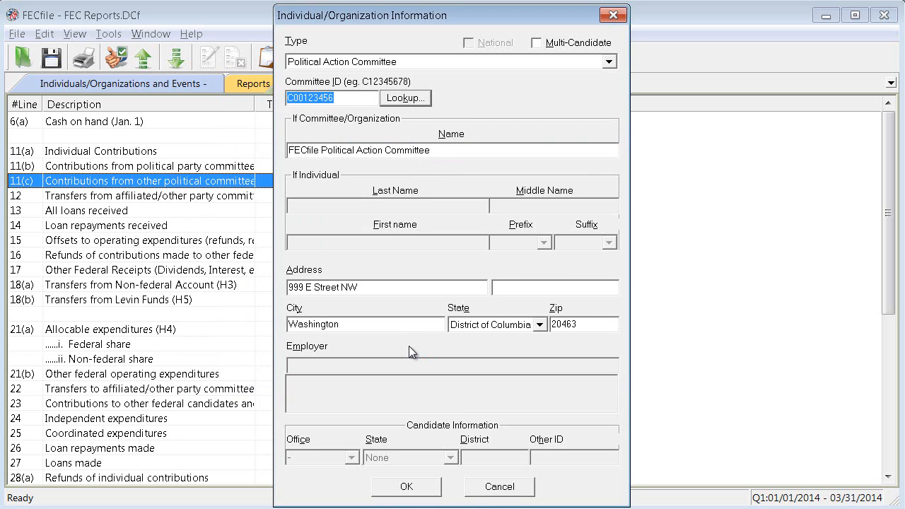
{"action": "left_click", "coordinate": [407, 487]}
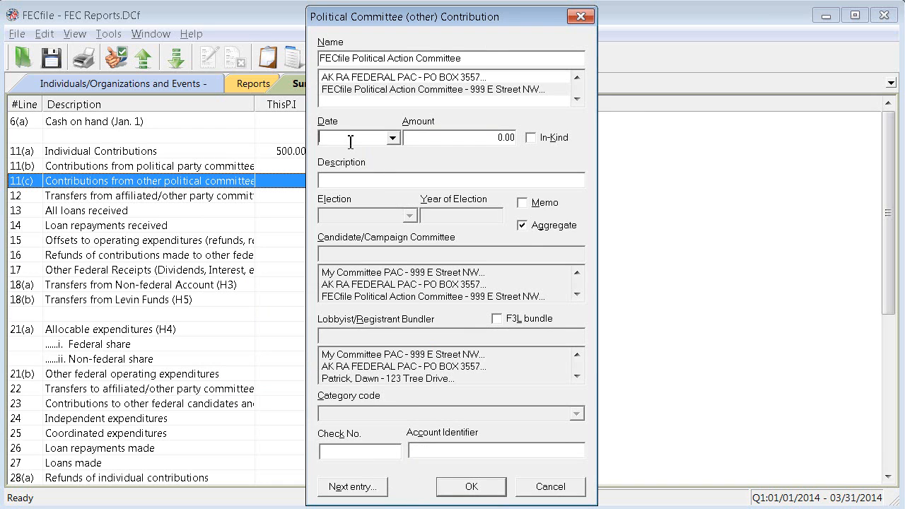
Record the committee contribution with date 1/1/14 and amount 500.00, and save the report
{"action": "type", "text": "1/"}
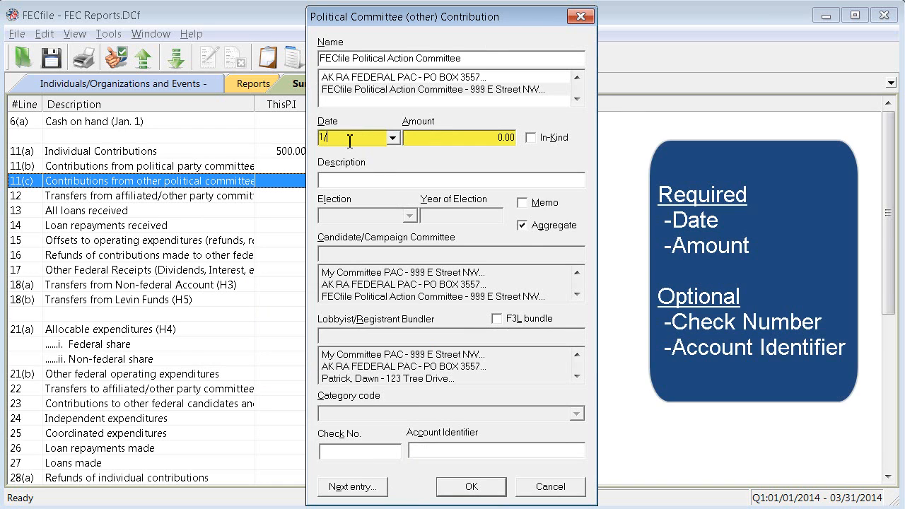
{"action": "type", "text": "1/14"}
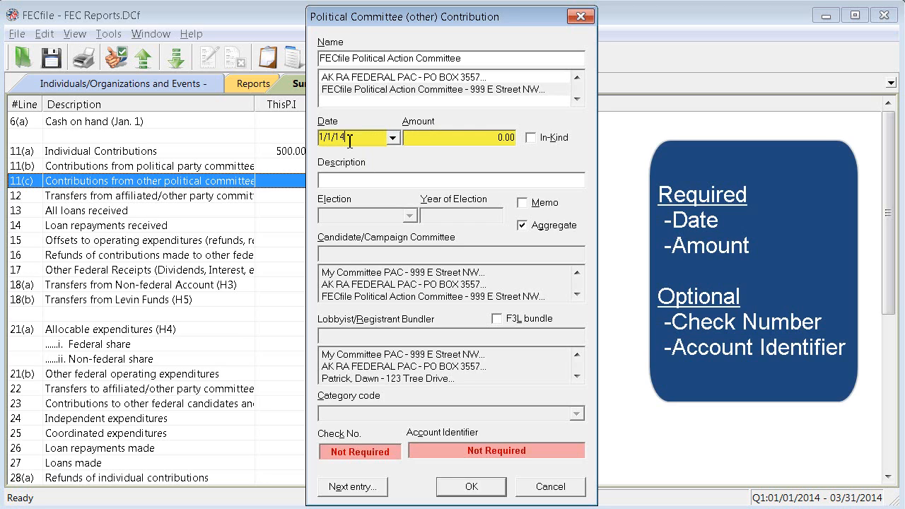
{"action": "key", "text": "Tab"}
{"action": "type", "text": "500.00"}
{"action": "left_click", "coordinate": [469, 488]}
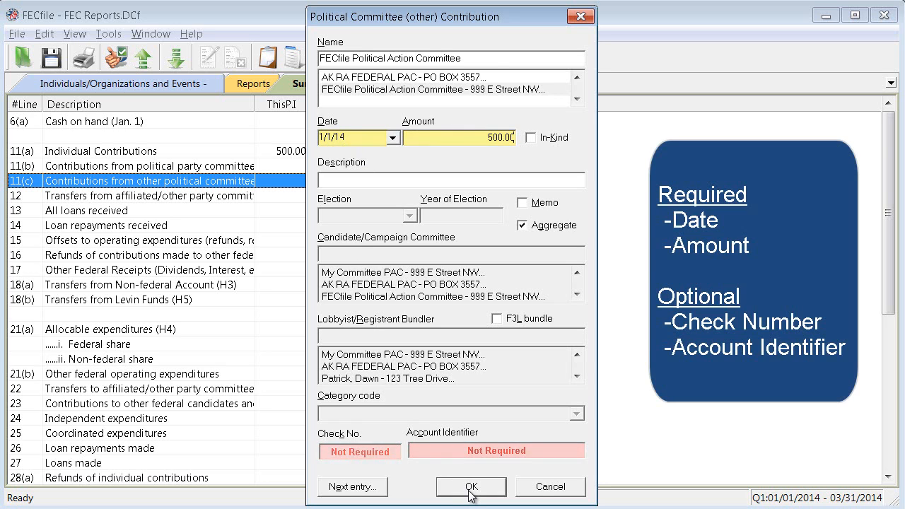
{"action": "left_click", "coordinate": [471, 488]}
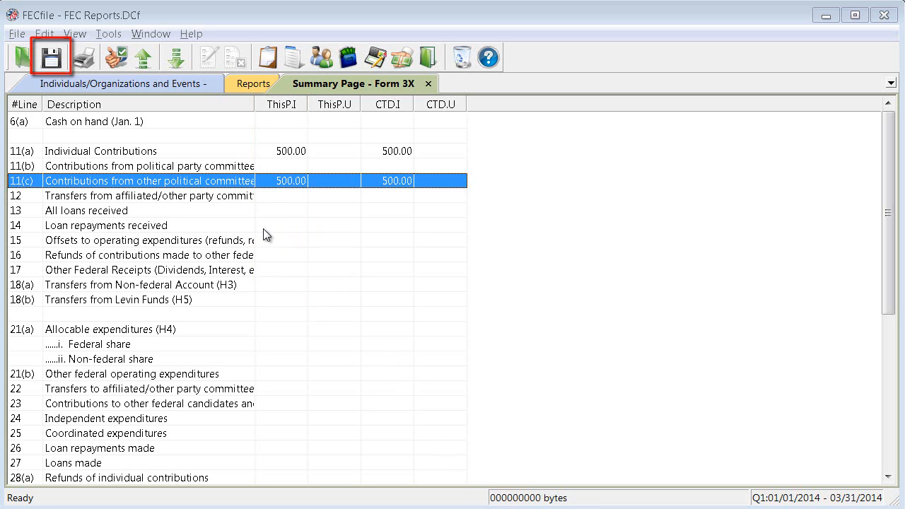
{"action": "left_click", "coordinate": [59, 61]}
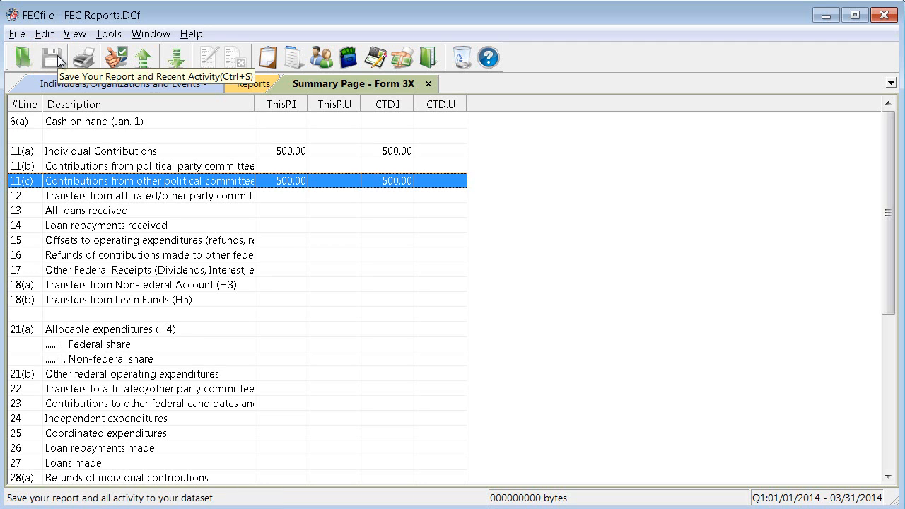